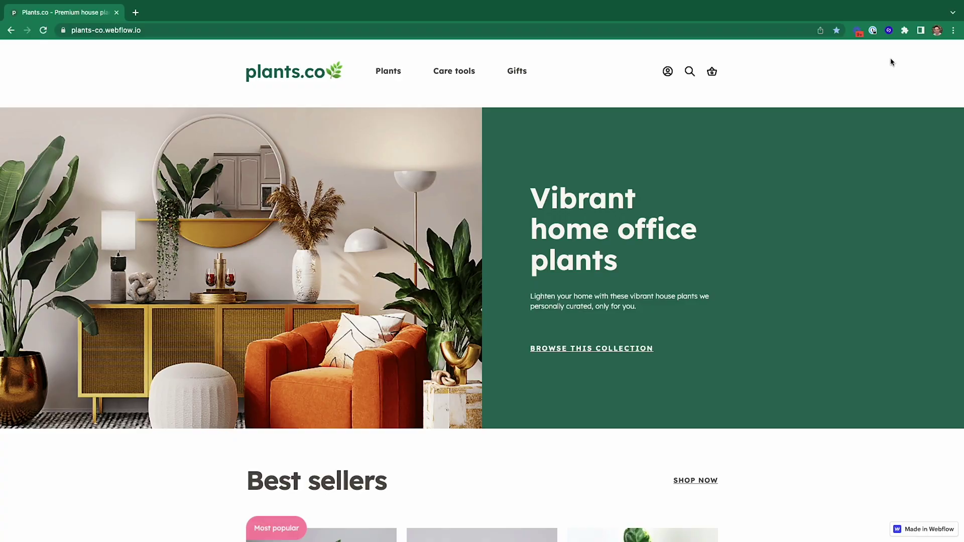
# Run Stark's contrast check on the Most popular badge, which fails at 2.08:1
pyautogui.click(893, 32)
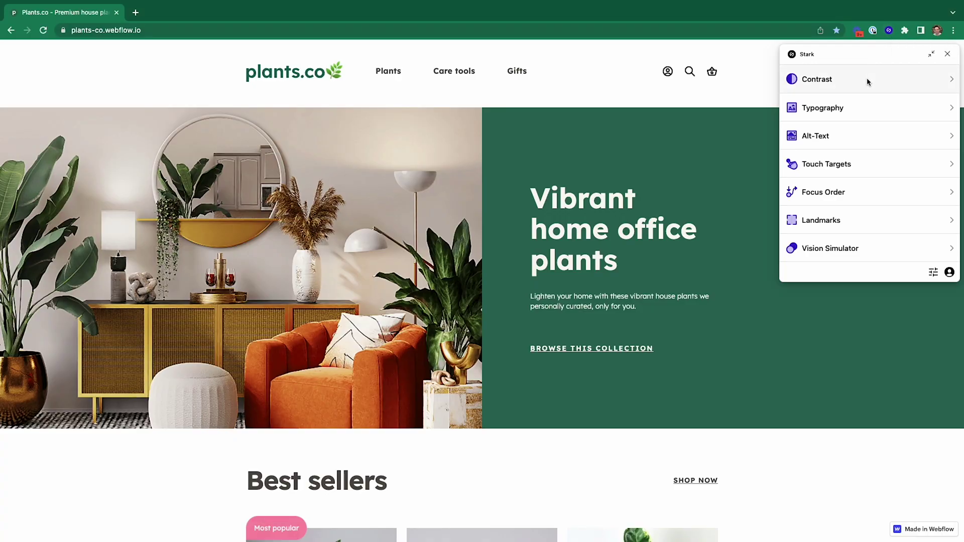
pyautogui.click(867, 79)
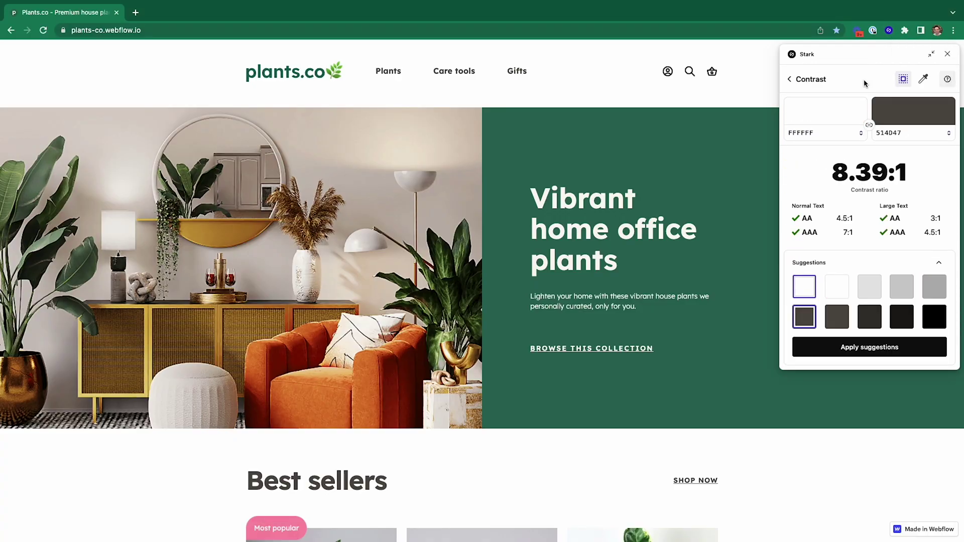
pyautogui.scroll(-3, 347, 348)
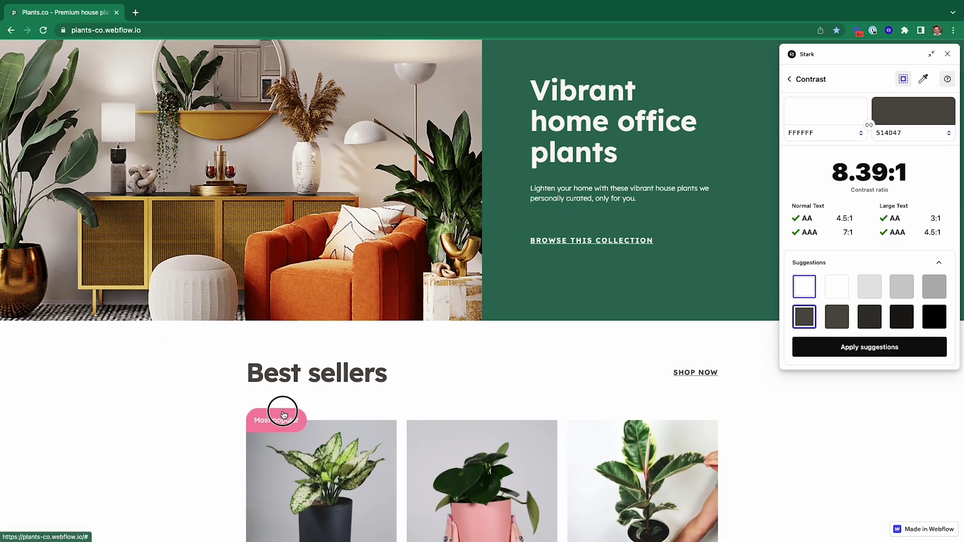
pyautogui.click(283, 414)
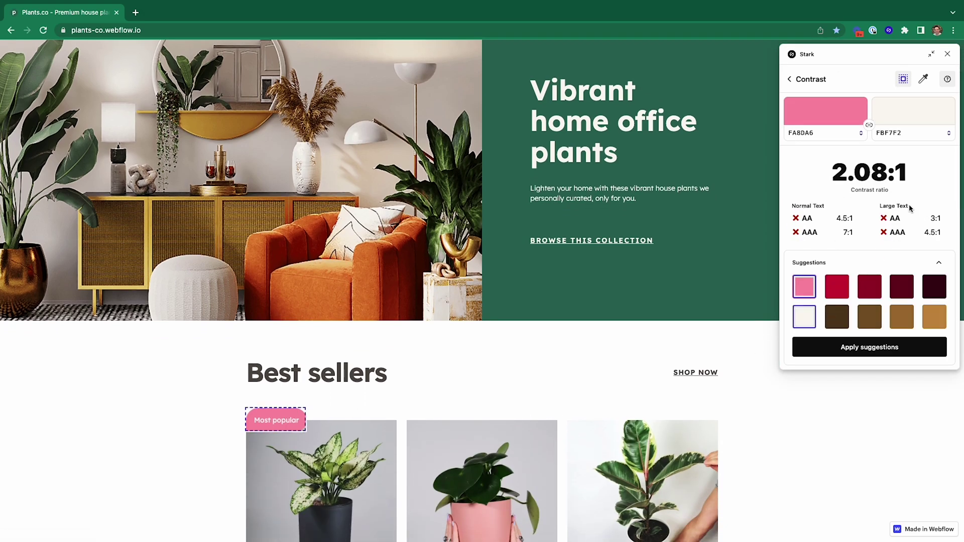
# Apply the suggested dark red 9B0729 to the badge, raising contrast to 8.01:1
pyautogui.click(838, 285)
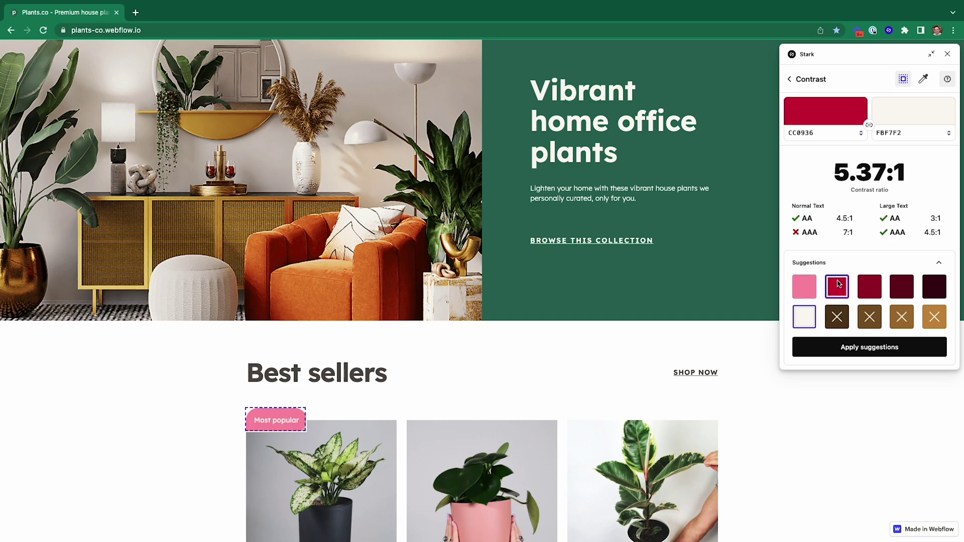
pyautogui.click(868, 288)
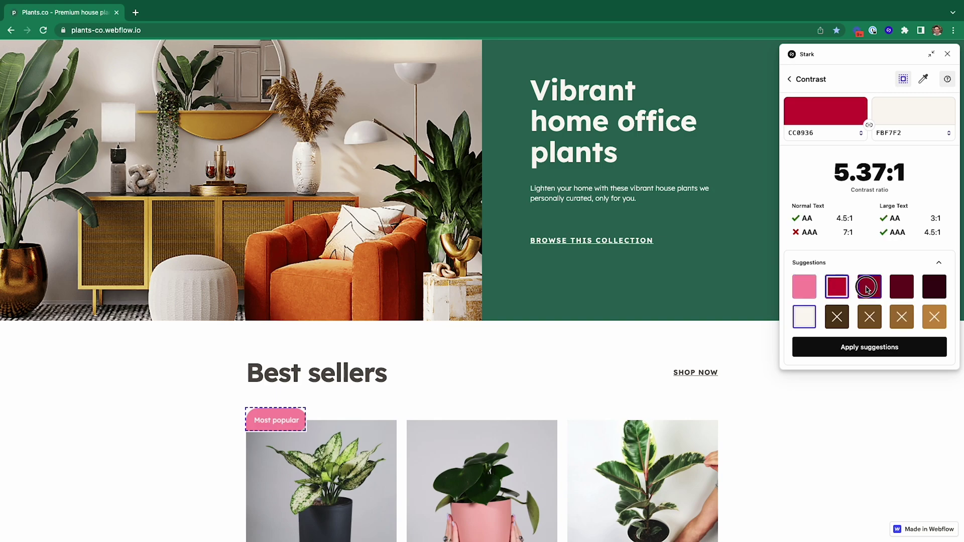
pyautogui.click(865, 346)
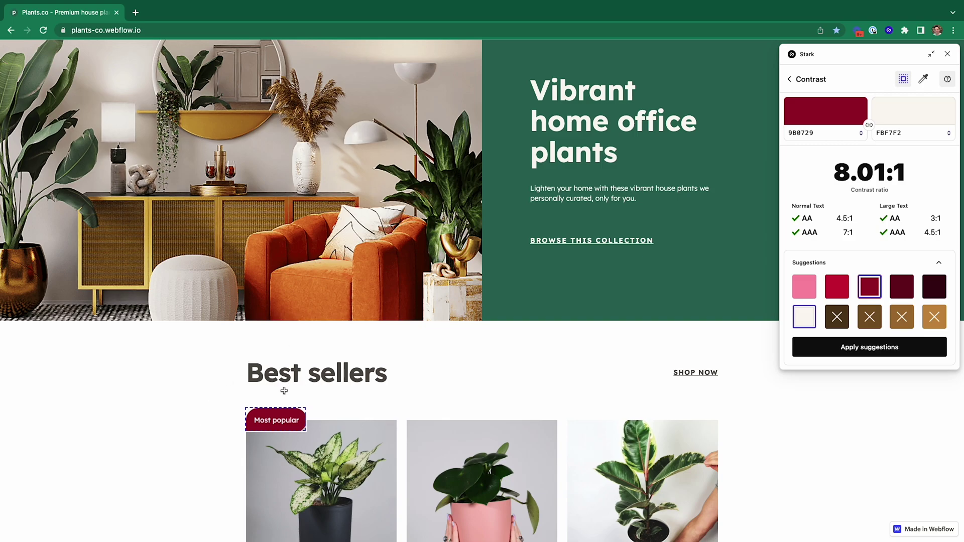
# Eyedrop the green hero background 2A6959 (6.03:1) and view its values as RGB, then HSL
pyautogui.click(923, 79)
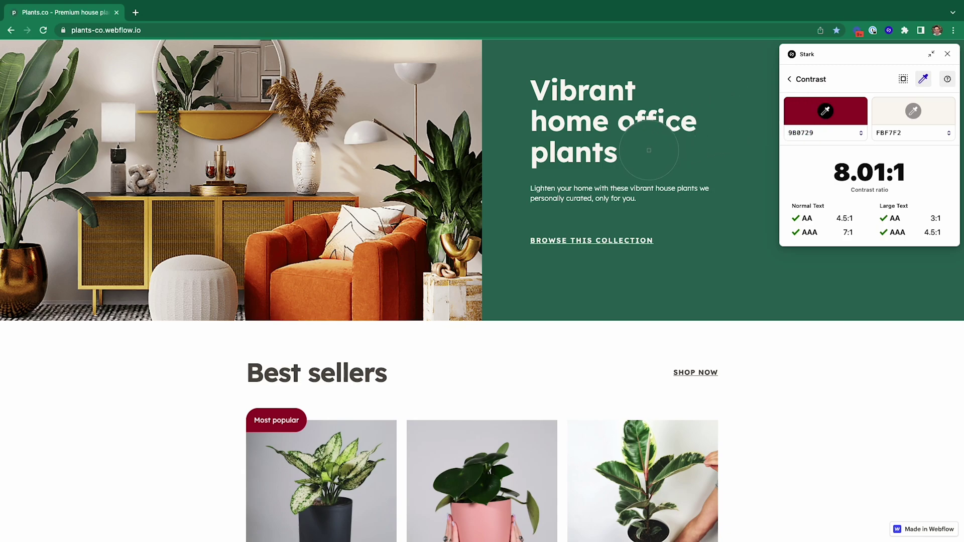
pyautogui.click(650, 136)
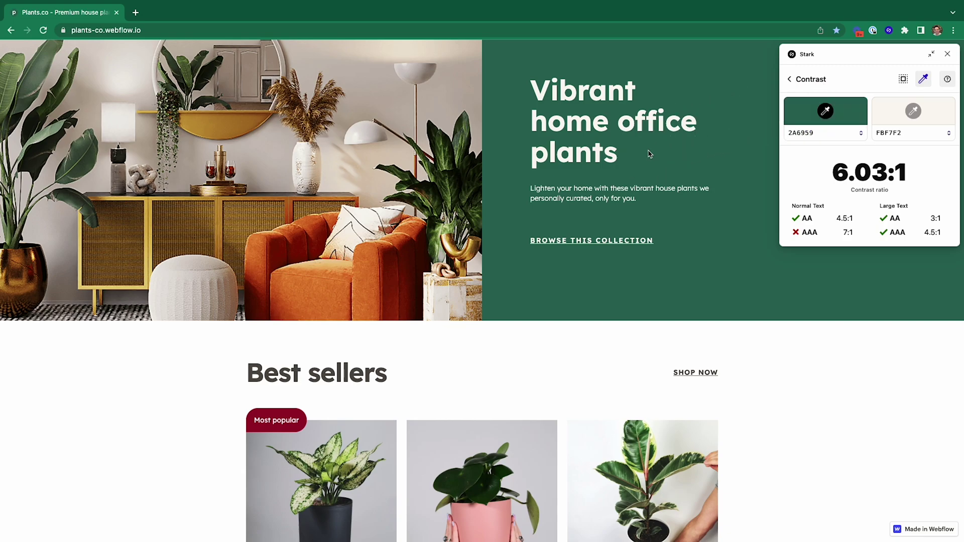
pyautogui.click(861, 133)
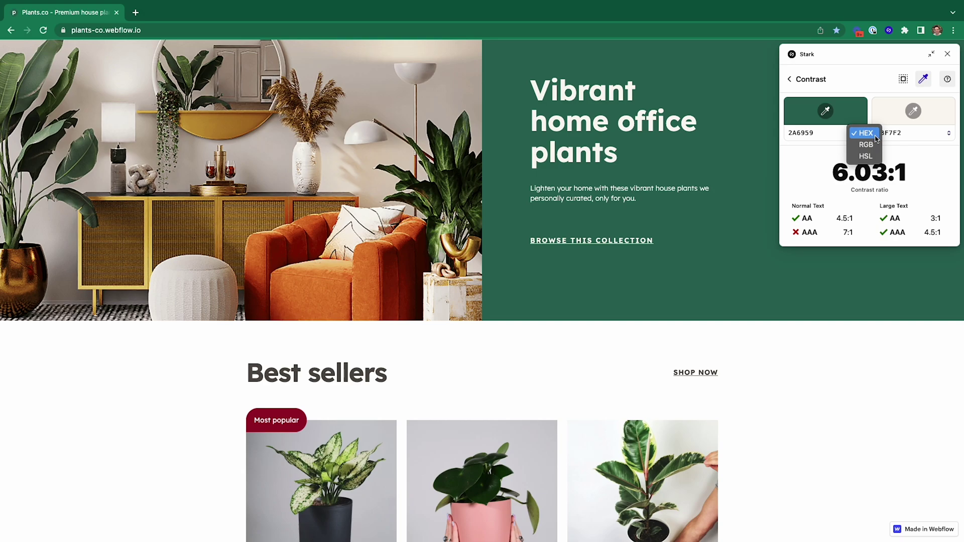
pyautogui.click(866, 145)
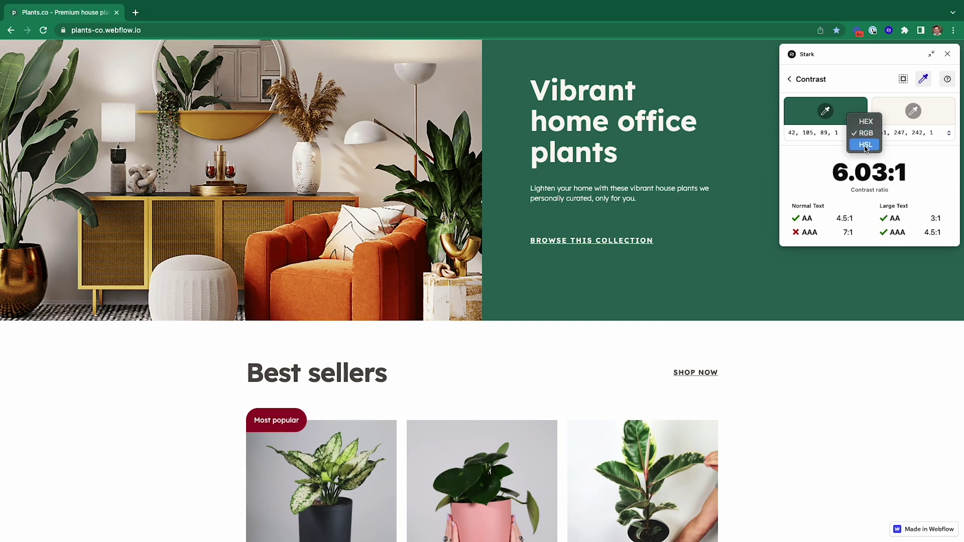
pyautogui.click(866, 146)
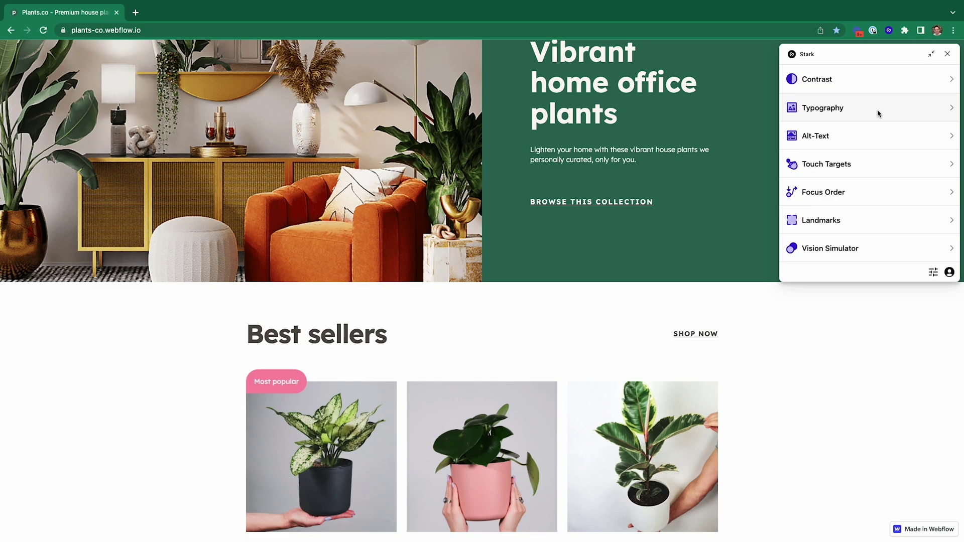
# Enlarge the first .plantdeets typography issue from 11px to 16px and apply it
pyautogui.click(877, 112)
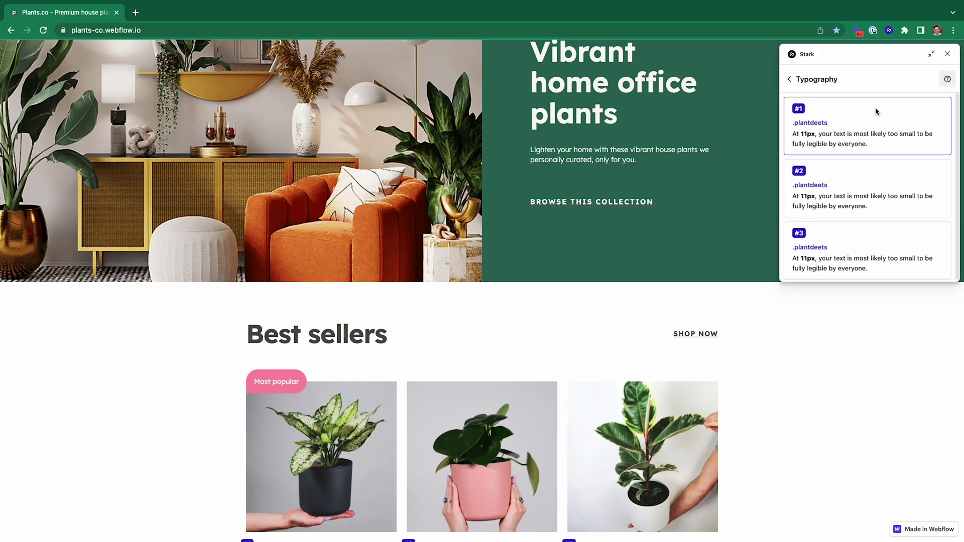
pyautogui.click(876, 113)
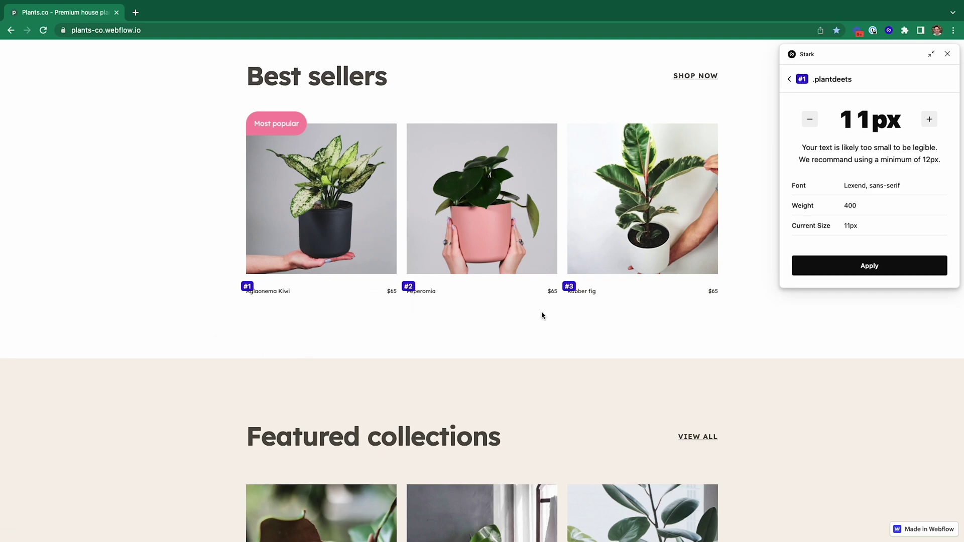
pyautogui.click(935, 121)
pyautogui.click(935, 122)
pyautogui.click(935, 121)
pyautogui.click(935, 121)
pyautogui.click(881, 264)
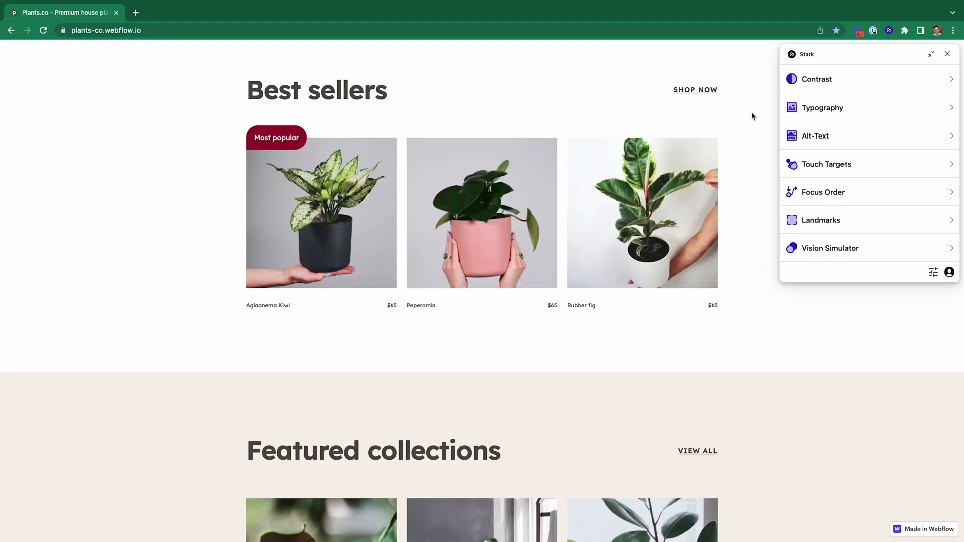
# Run the Alt-Text audit and scroll through the emoji, character-count and redundancy flags
pyautogui.click(792, 136)
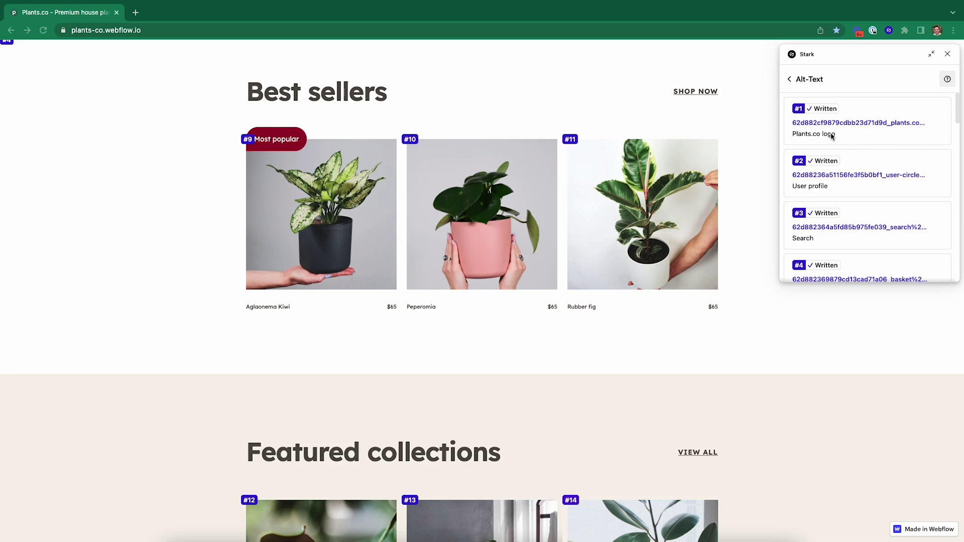
pyautogui.scroll(-1, 860, 198)
pyautogui.scroll(-2, 860, 198)
pyautogui.scroll(-2, 859, 200)
pyautogui.scroll(-3, 856, 206)
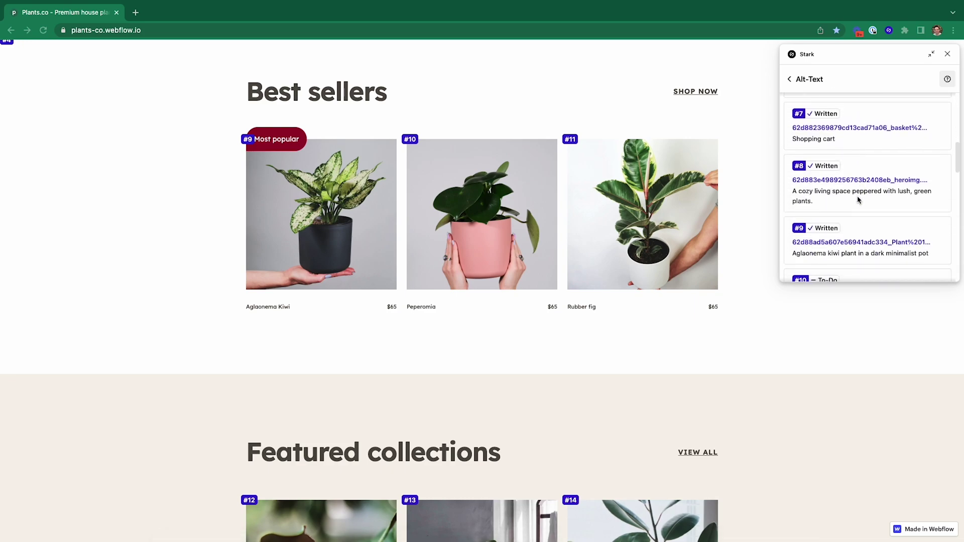
pyautogui.scroll(-1, 855, 210)
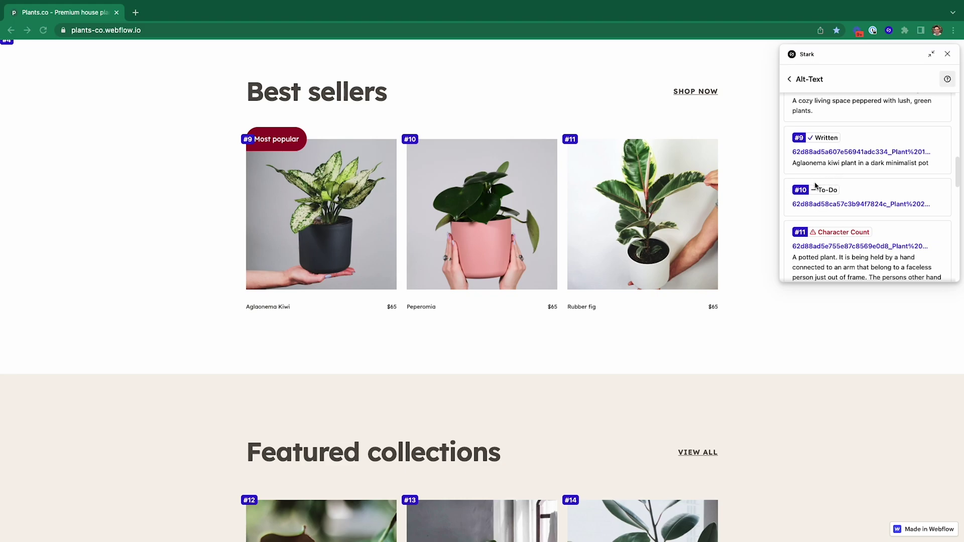
pyautogui.scroll(-2, 815, 185)
pyautogui.scroll(-1, 815, 185)
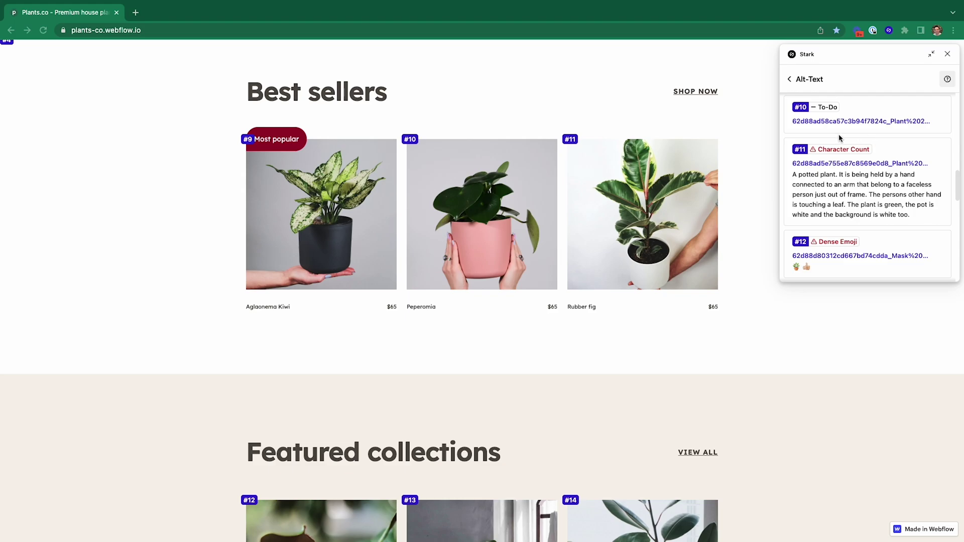
pyautogui.scroll(-2, 841, 140)
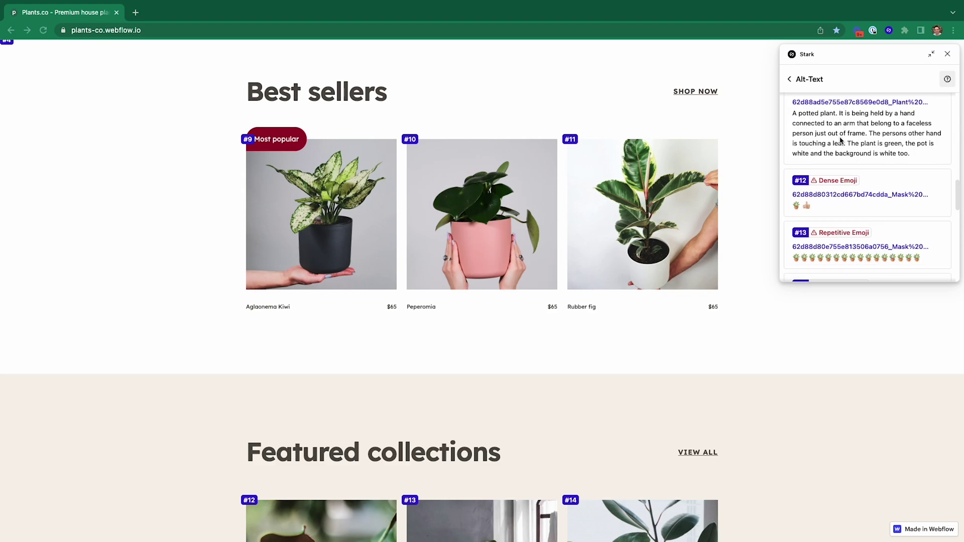
pyautogui.scroll(-1, 740, 215)
pyautogui.scroll(-2, 741, 228)
pyautogui.scroll(-2, 740, 228)
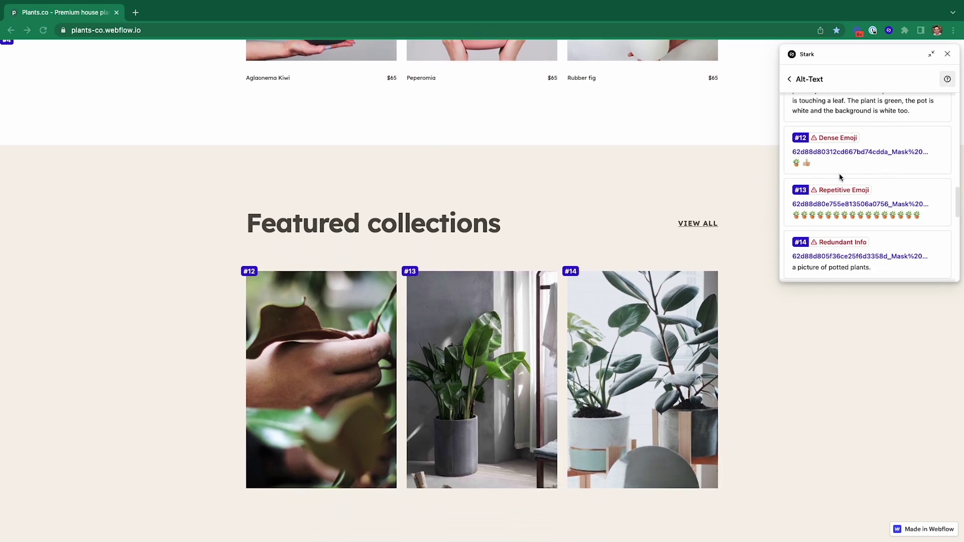
pyautogui.scroll(-1, 858, 238)
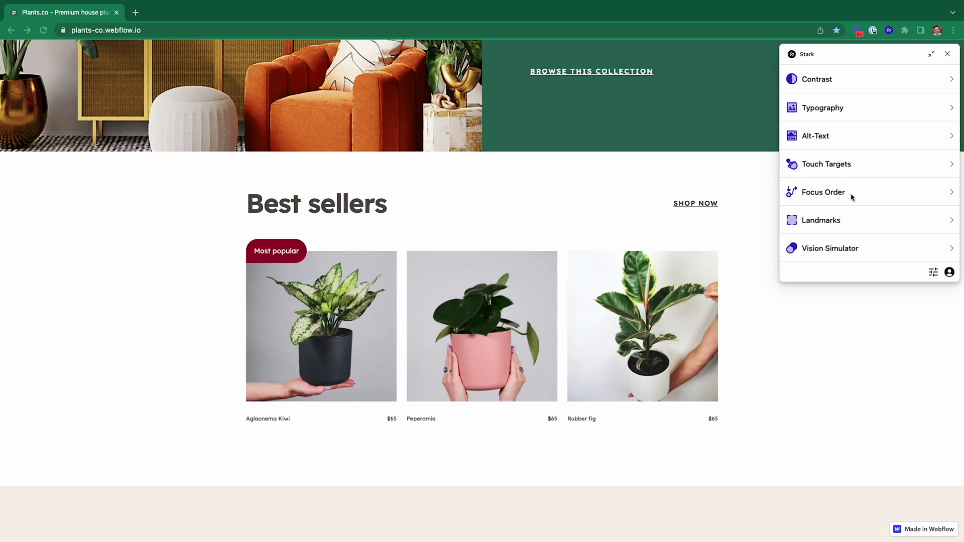
pyautogui.click(836, 194)
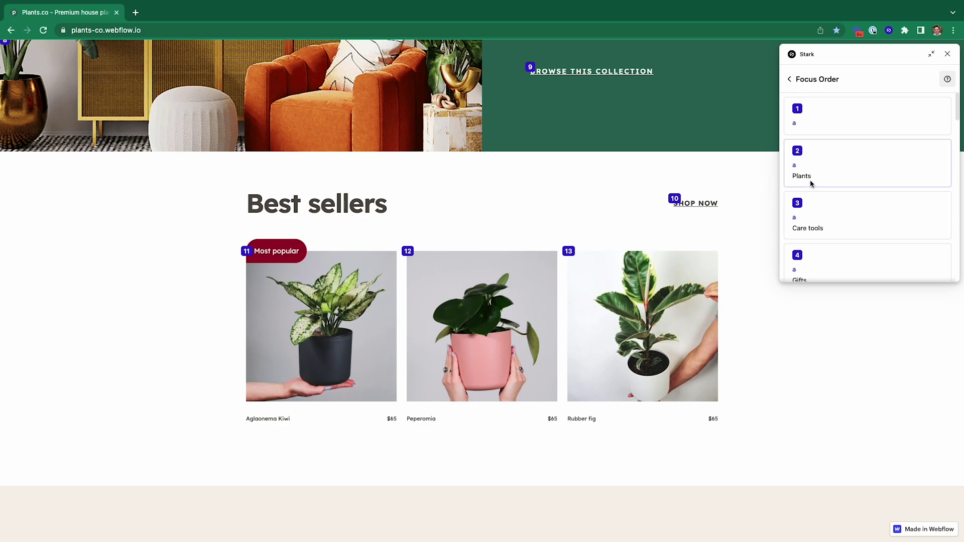
pyautogui.scroll(-2, 829, 205)
pyautogui.scroll(-3, 829, 205)
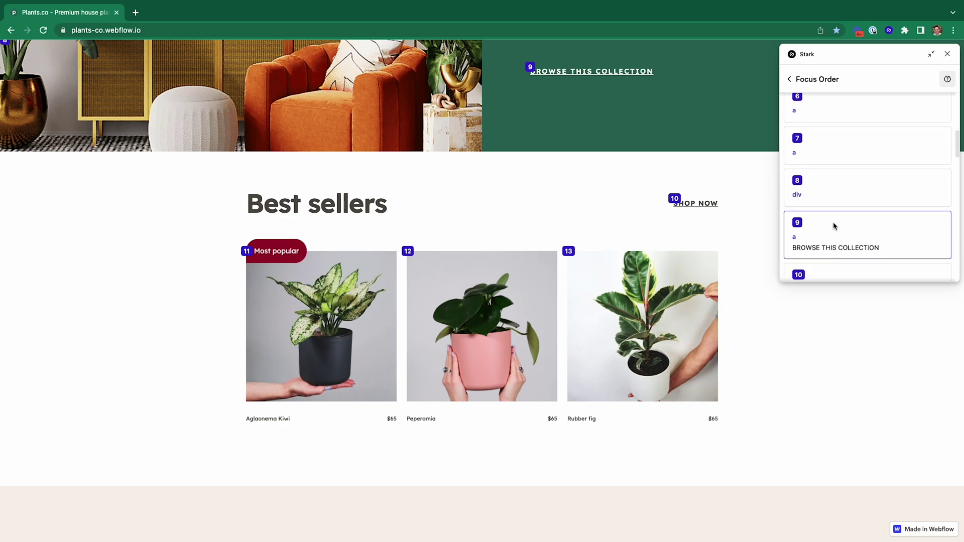
pyautogui.click(809, 224)
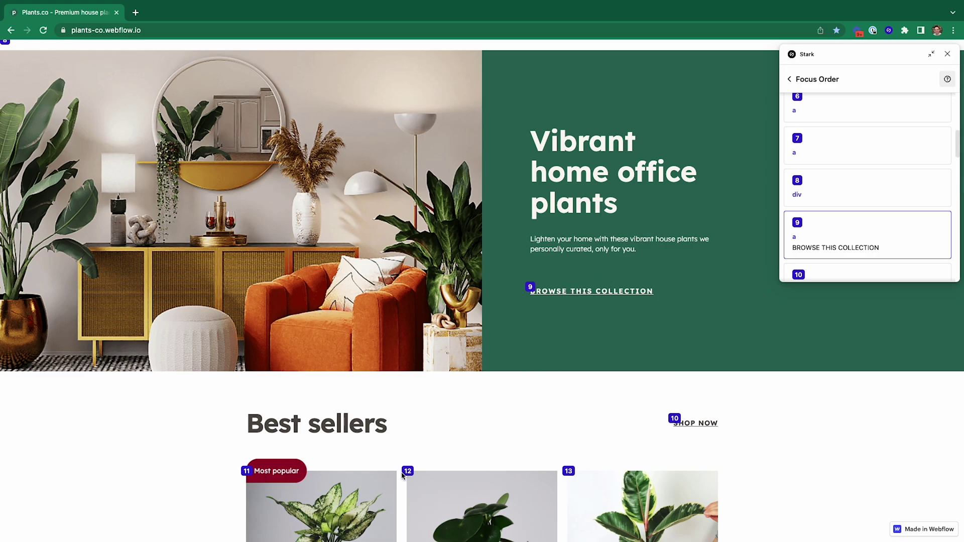
pyautogui.scroll(-7, 595, 447)
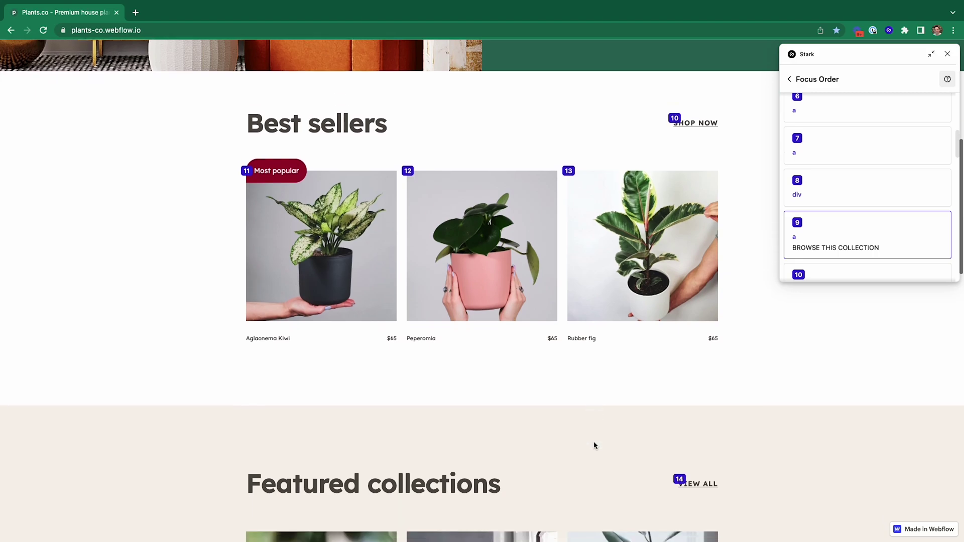
pyautogui.scroll(-5, 597, 444)
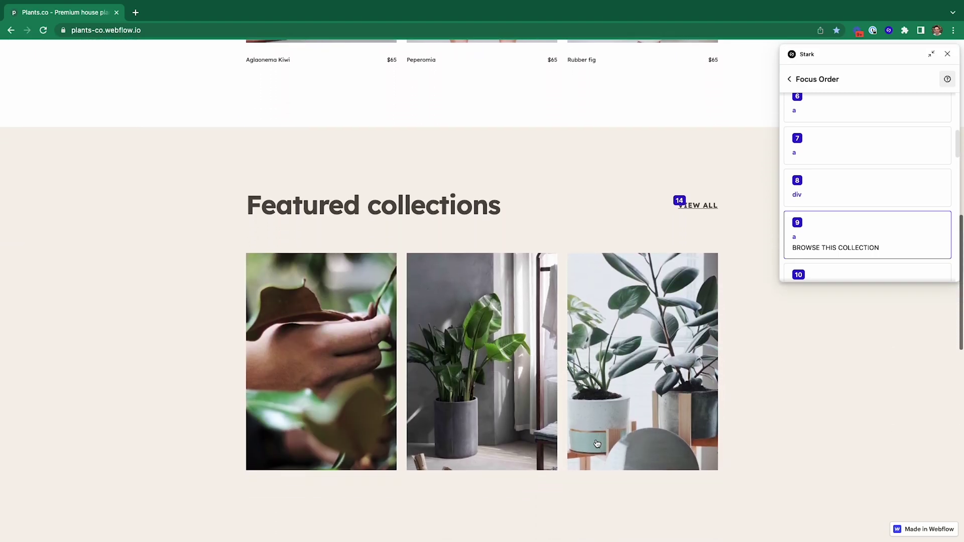
pyautogui.scroll(-6, 571, 256)
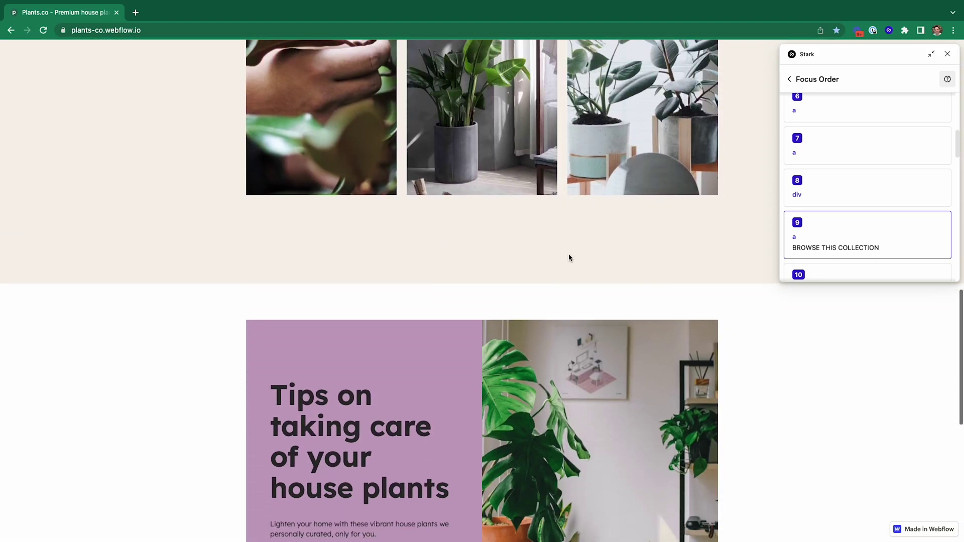
pyautogui.scroll(-3, 569, 258)
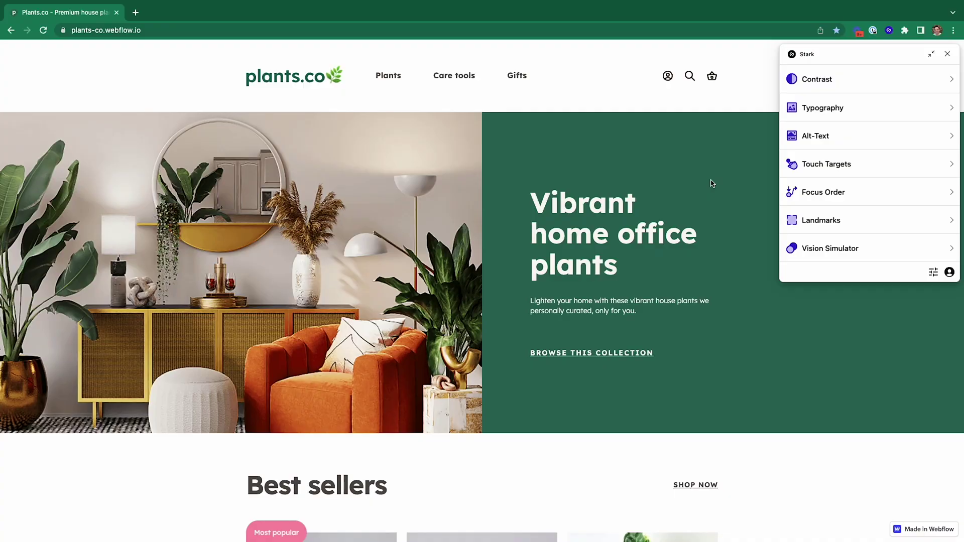
pyautogui.click(844, 163)
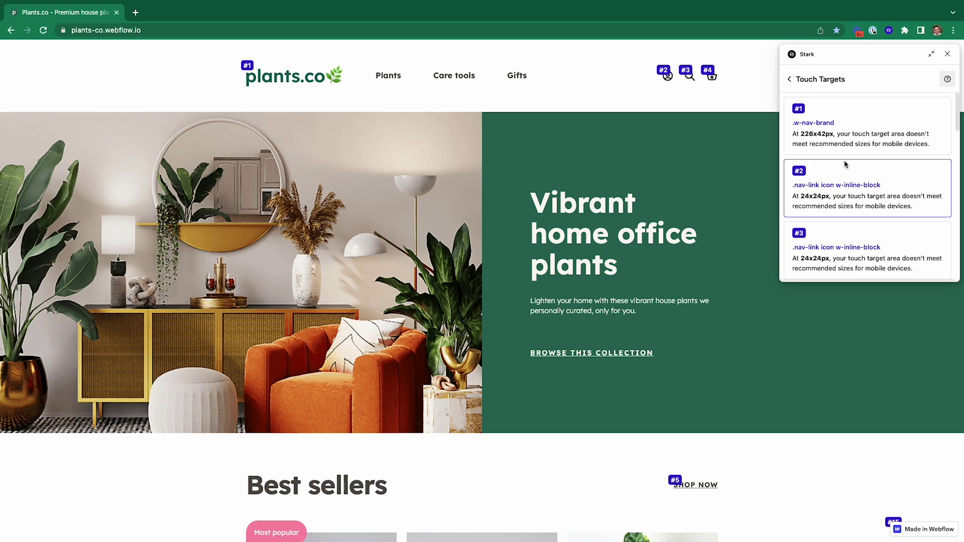
pyautogui.scroll(-4, 860, 179)
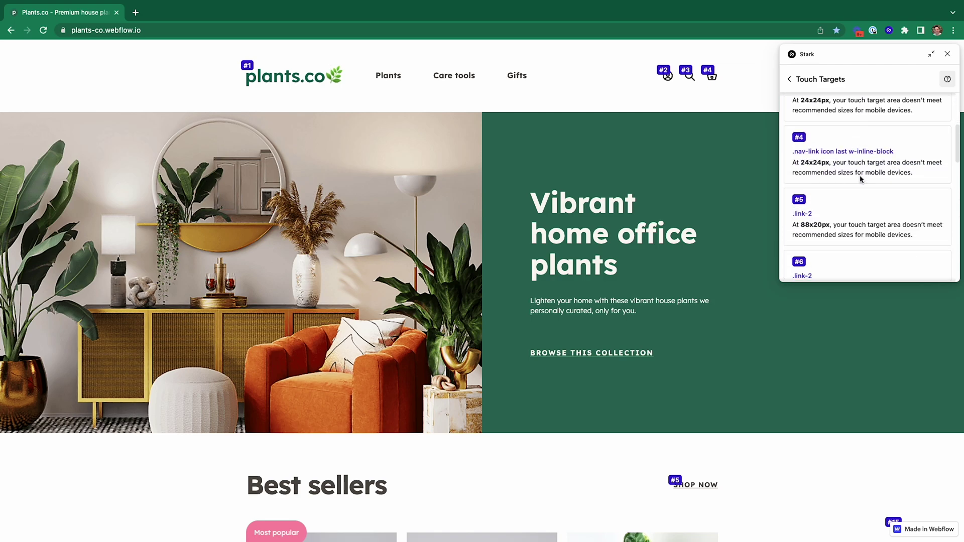
pyautogui.scroll(-1, 860, 180)
pyautogui.click(859, 194)
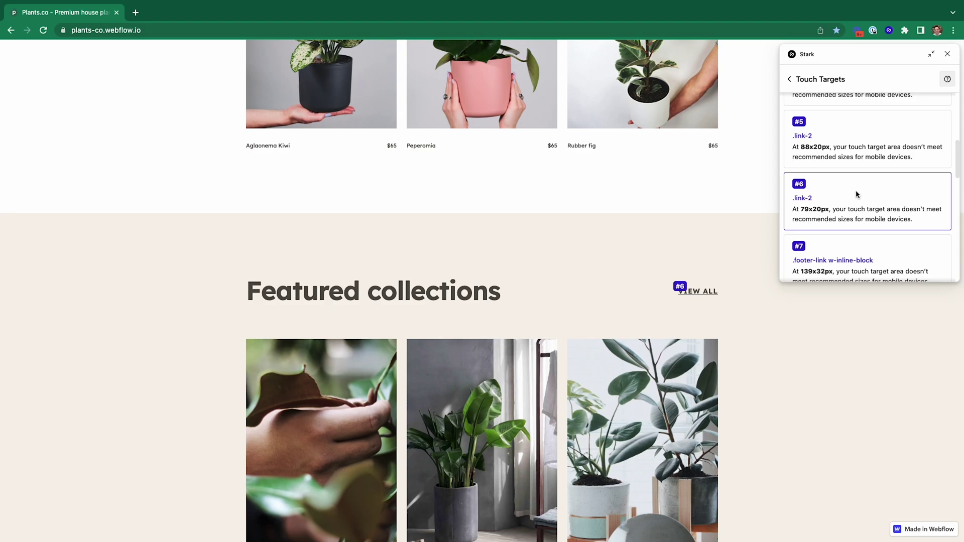
pyautogui.scroll(-1, 857, 195)
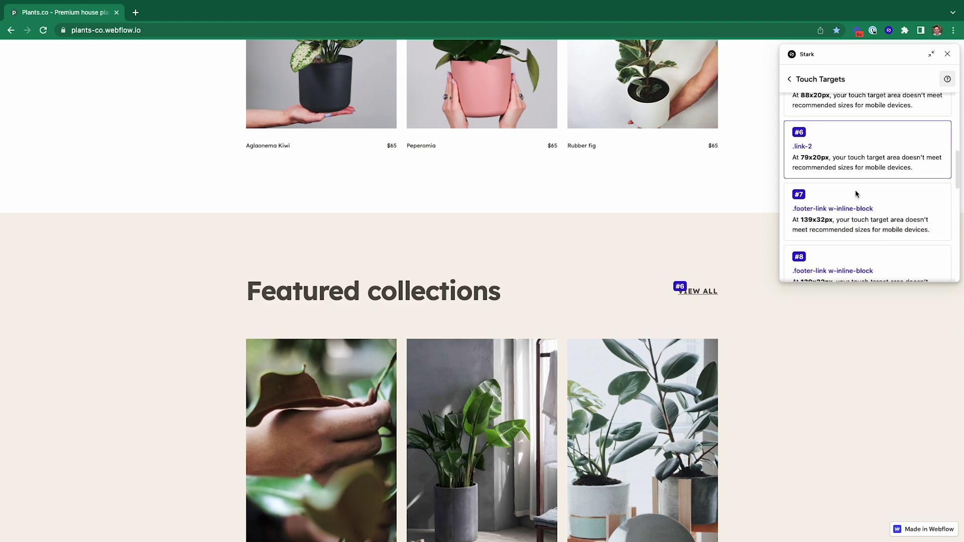
pyautogui.scroll(1, 856, 213)
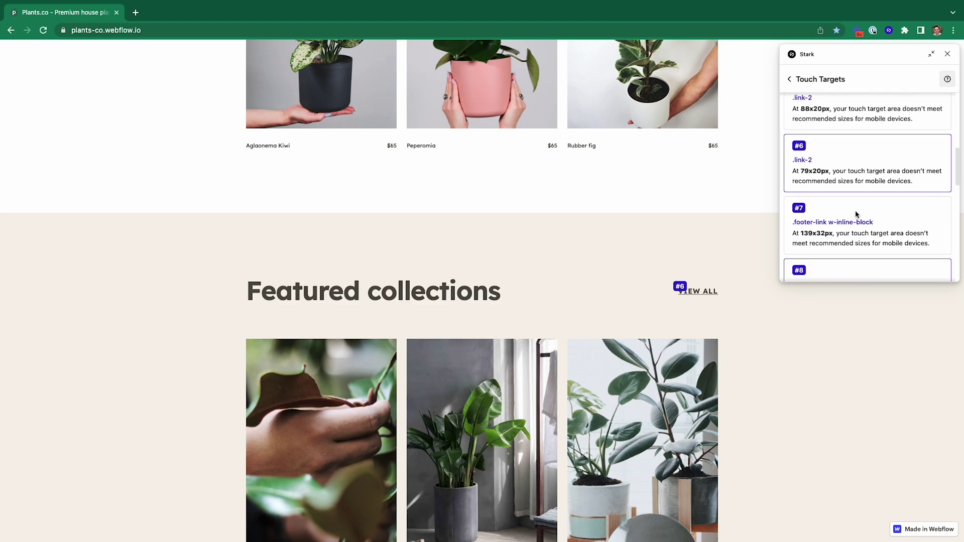
pyautogui.scroll(1, 856, 214)
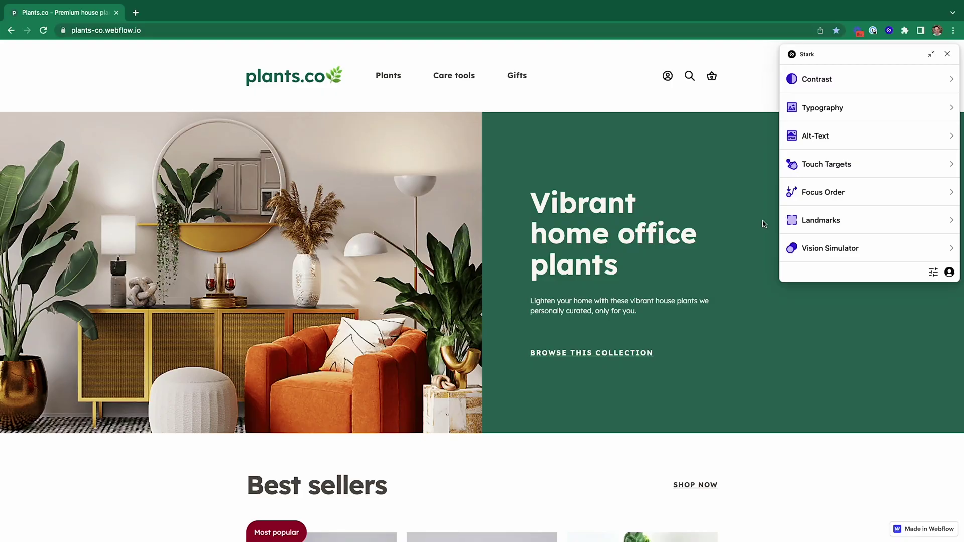
pyautogui.click(865, 221)
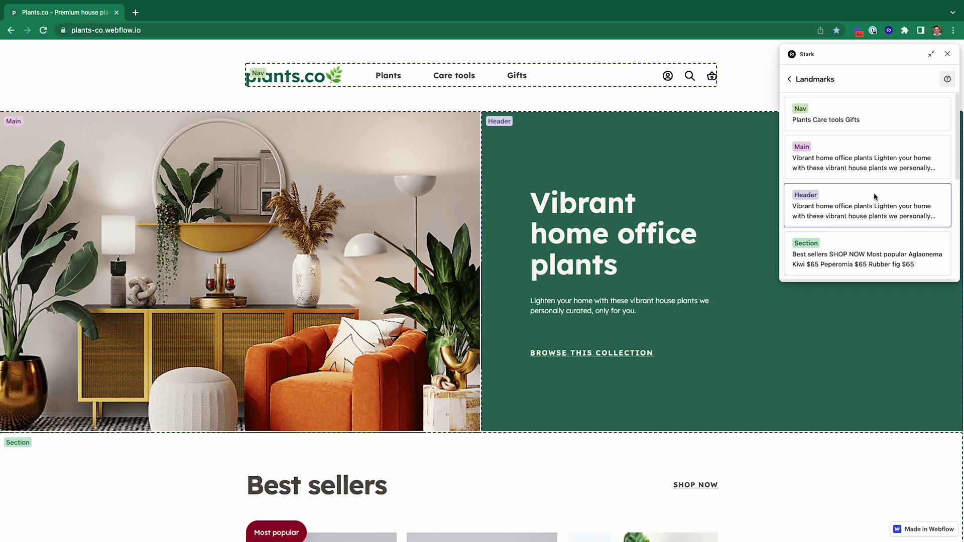
pyautogui.scroll(-3, 870, 251)
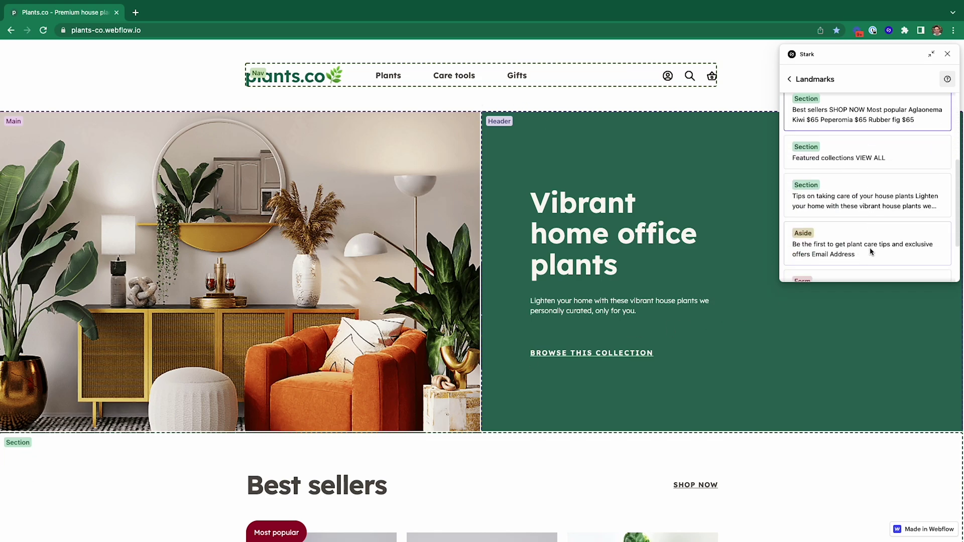
pyautogui.click(867, 243)
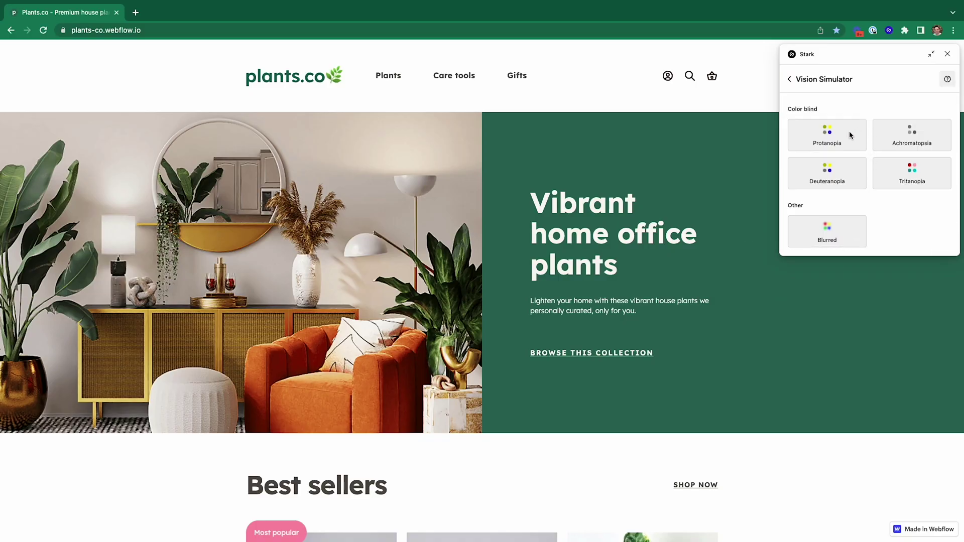
# Preview the page as Protanopia, Achromatopsia, Deuteranopia, Tritanopia, and finally Blurred vision
pyautogui.click(846, 135)
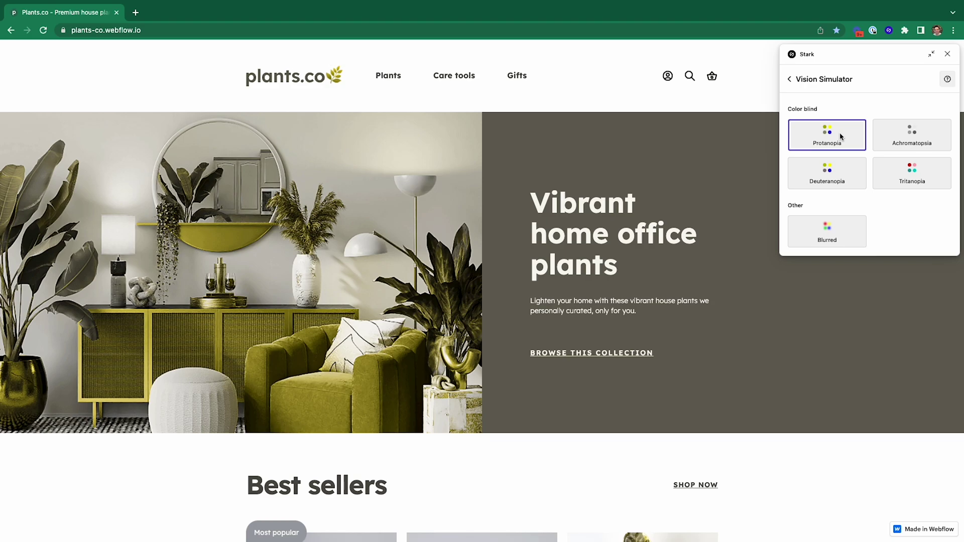
pyautogui.click(906, 136)
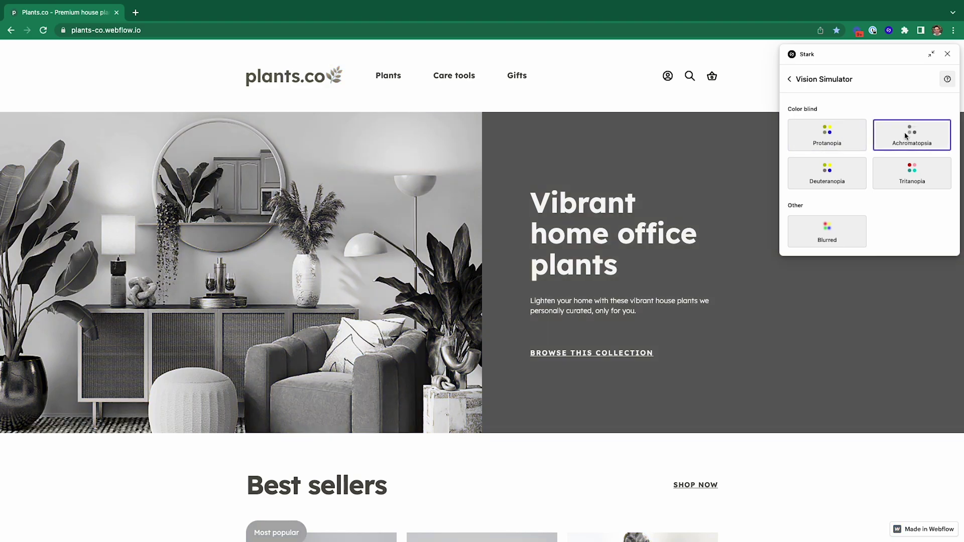
pyautogui.click(836, 176)
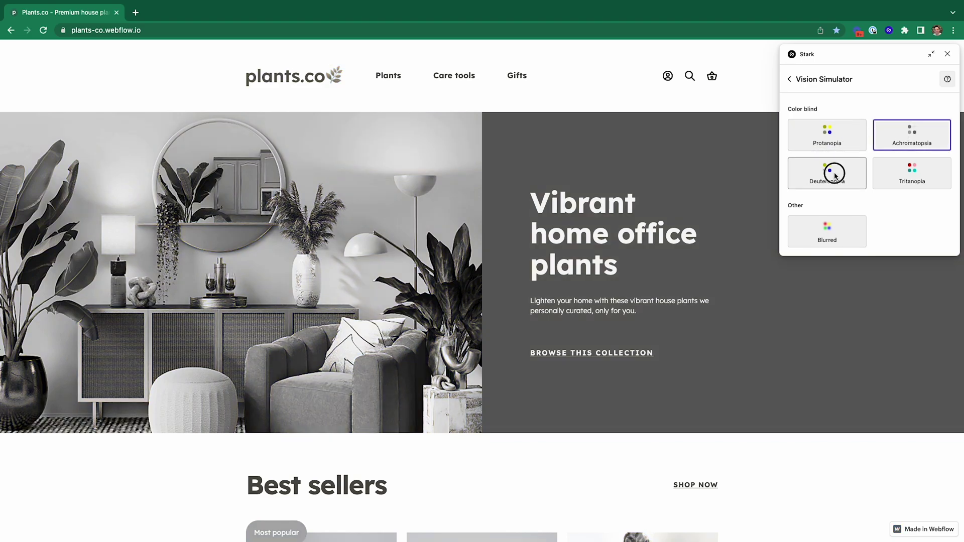
pyautogui.click(879, 172)
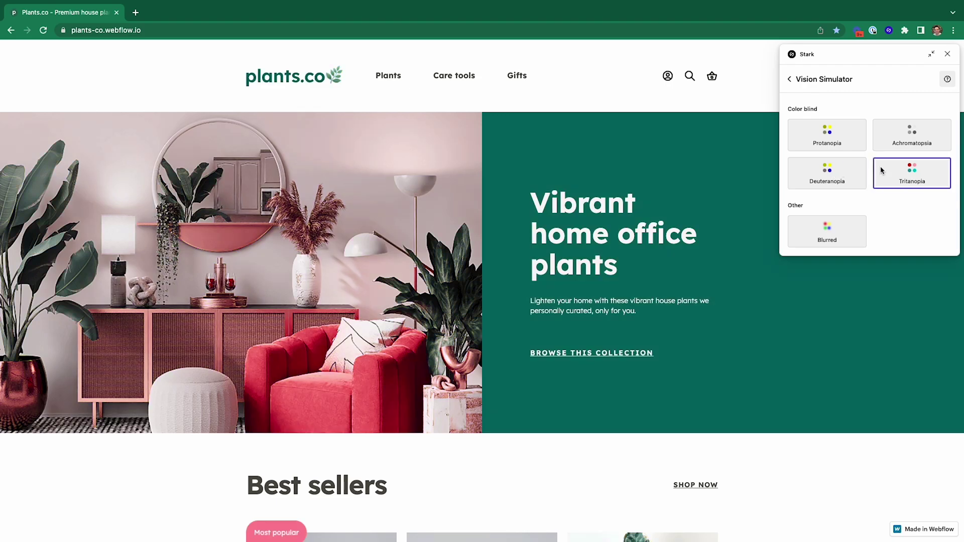
pyautogui.click(840, 235)
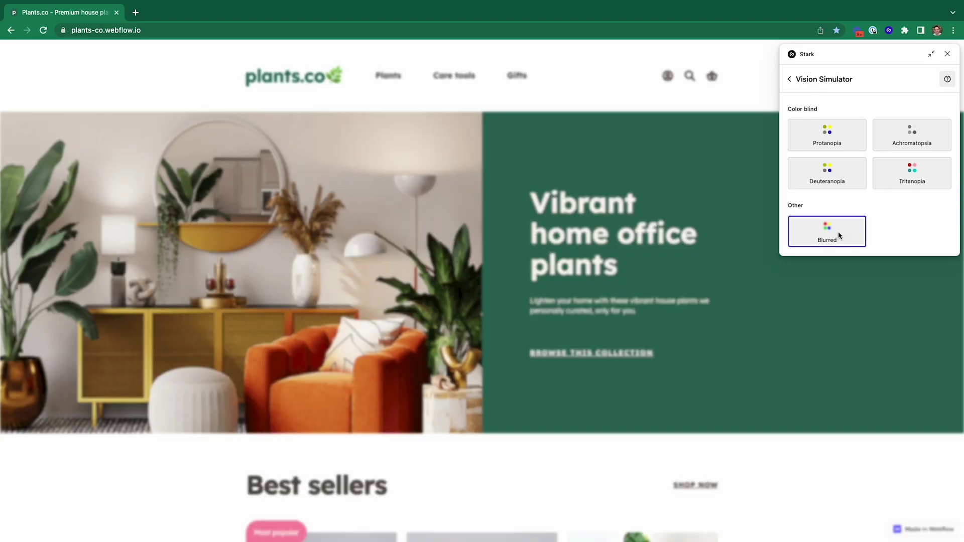